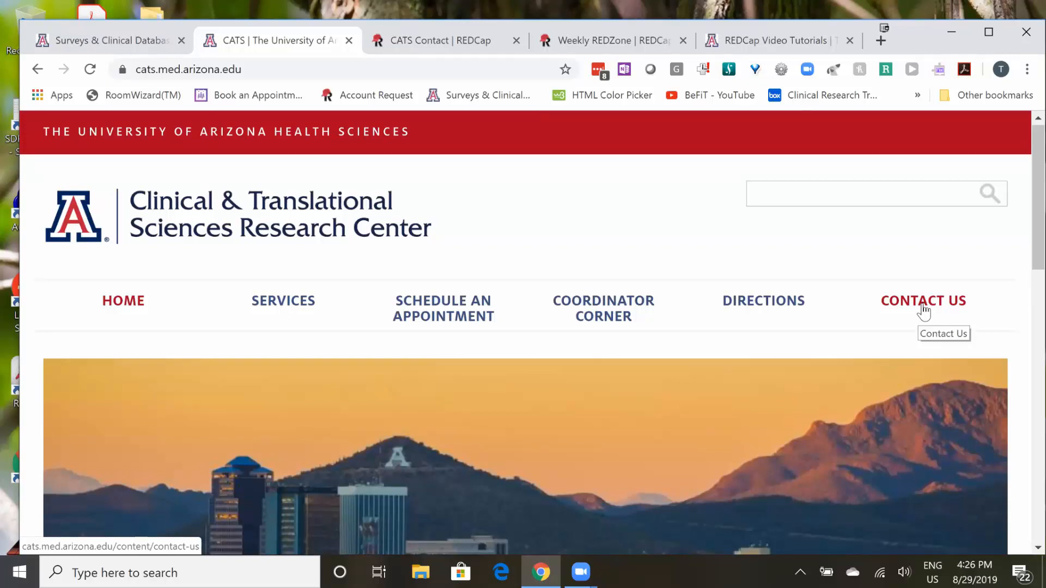
- Open the CATS website's Contact Us page and examine the embedded form from its introduction down to the submission section
left_click(931, 309)
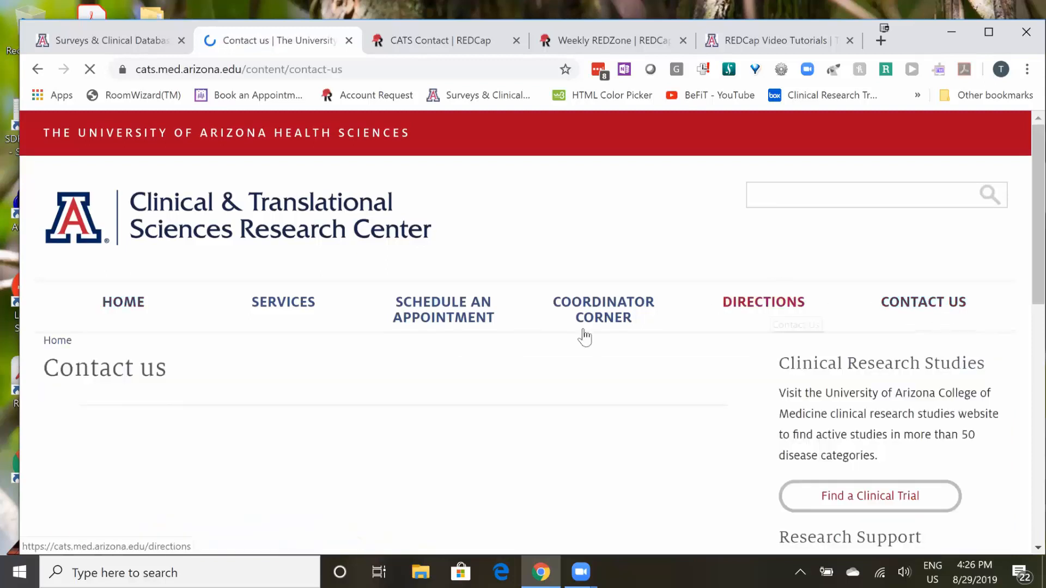
scroll(657, 342, "down", 2)
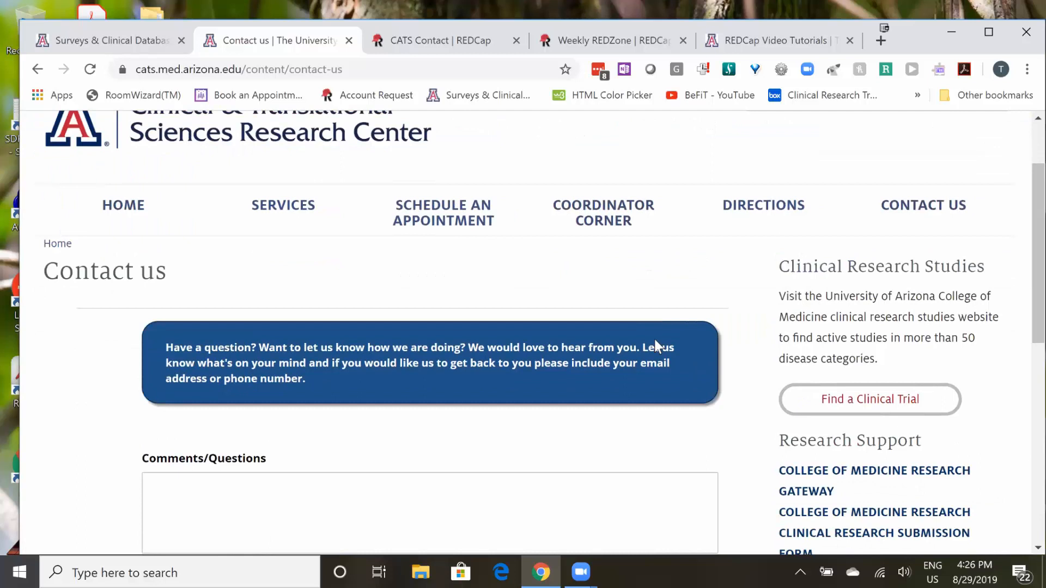
scroll(655, 340, "down", 3)
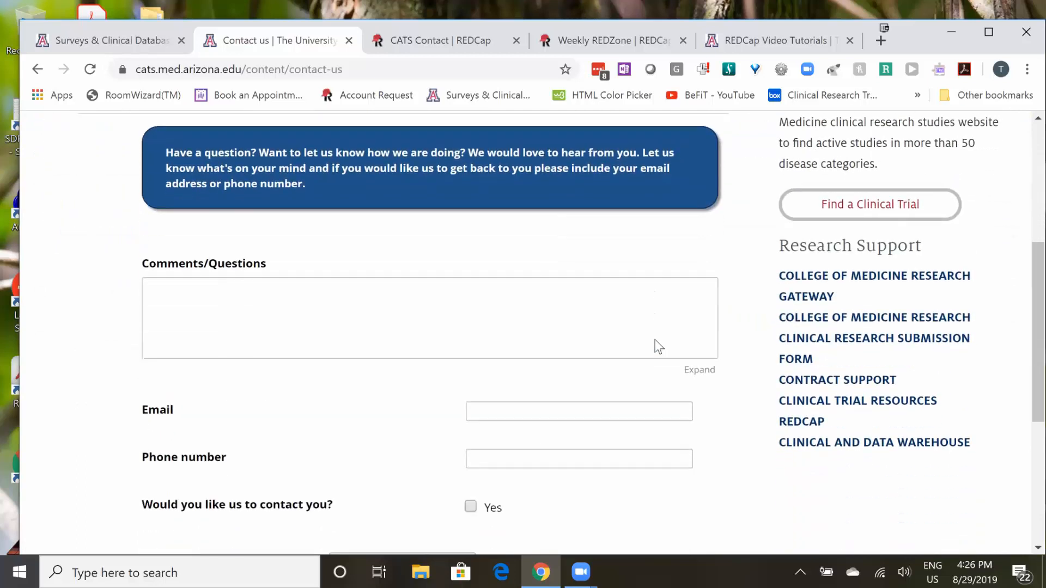
scroll(658, 346, "down", 2)
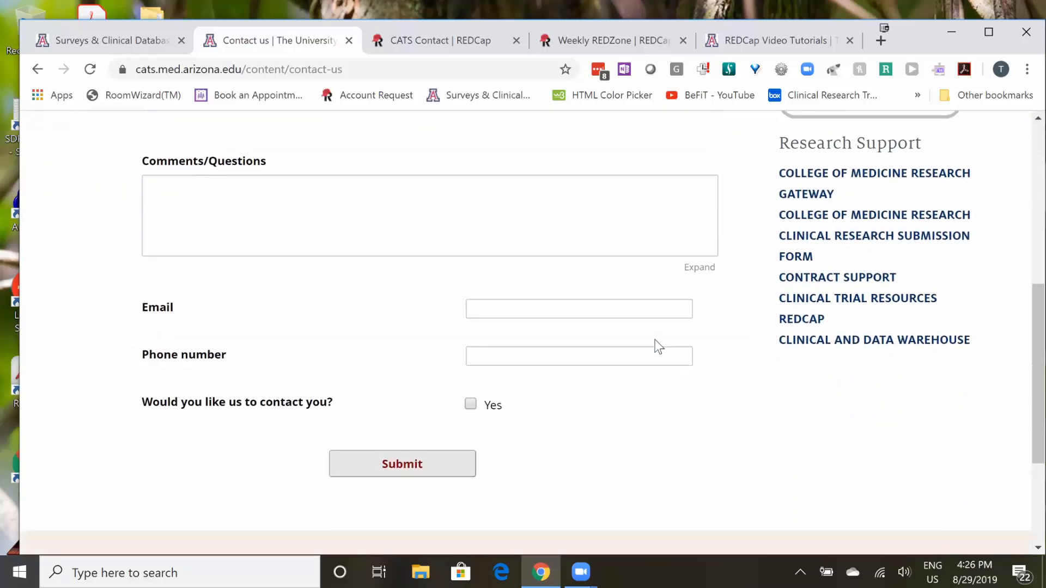
scroll(658, 346, "up", 3)
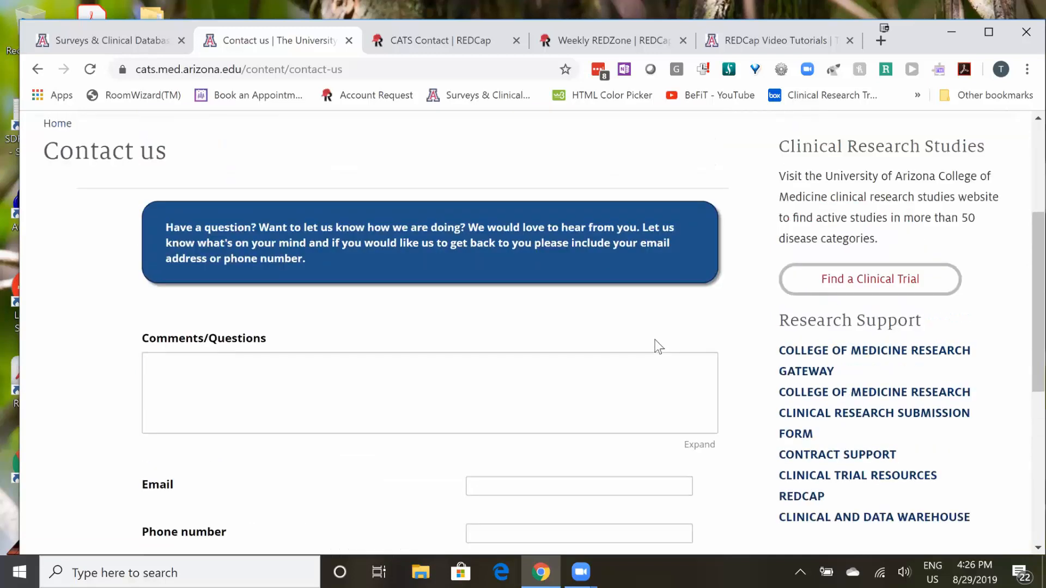
scroll(658, 346, "up", 1)
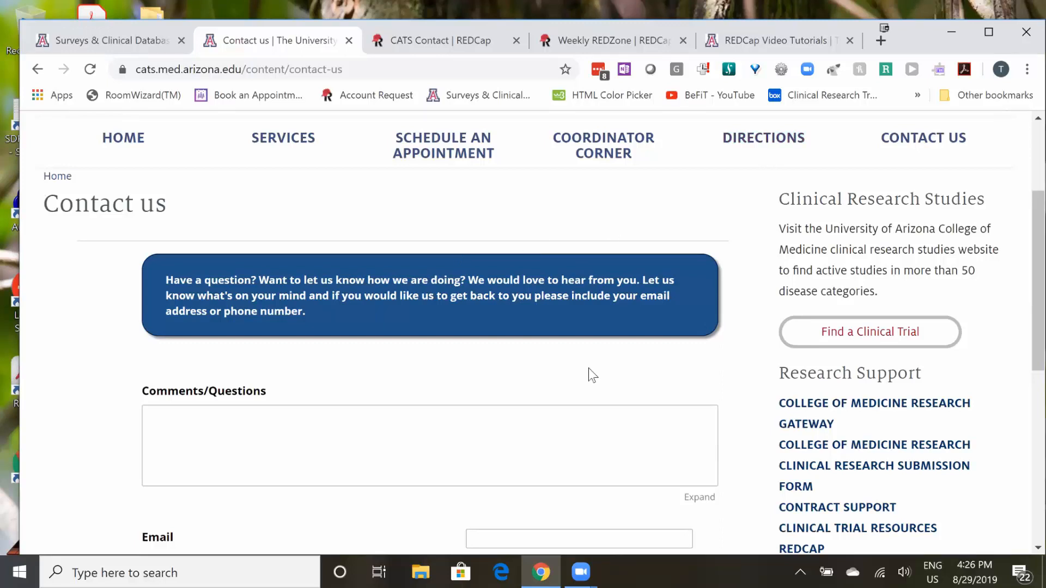
scroll(594, 388, "down", 3)
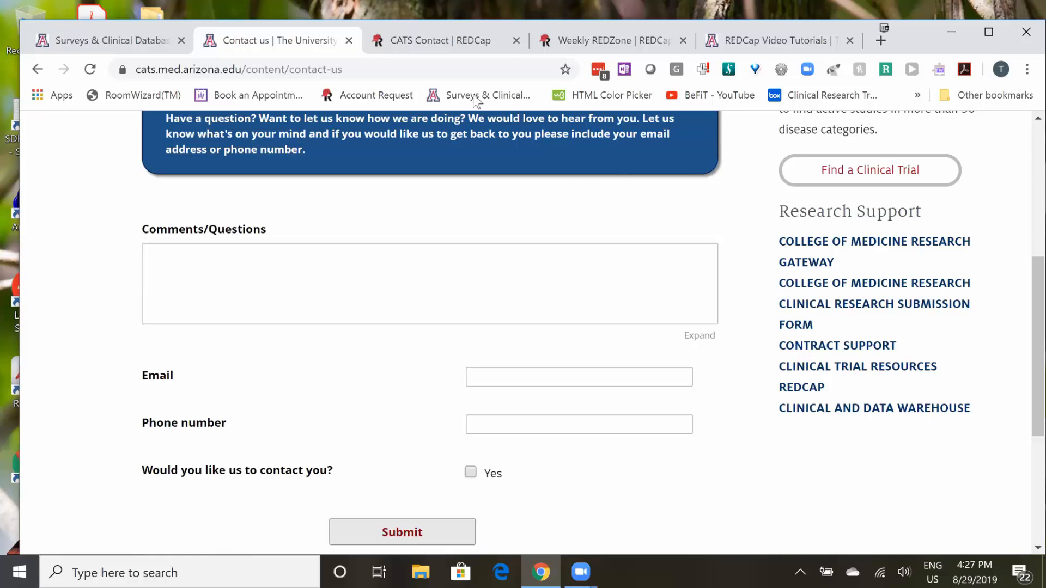
- Open the Contact Page instrument of the CATS Contact project in the REDCap Online Designer and review its fields
left_click(430, 41)
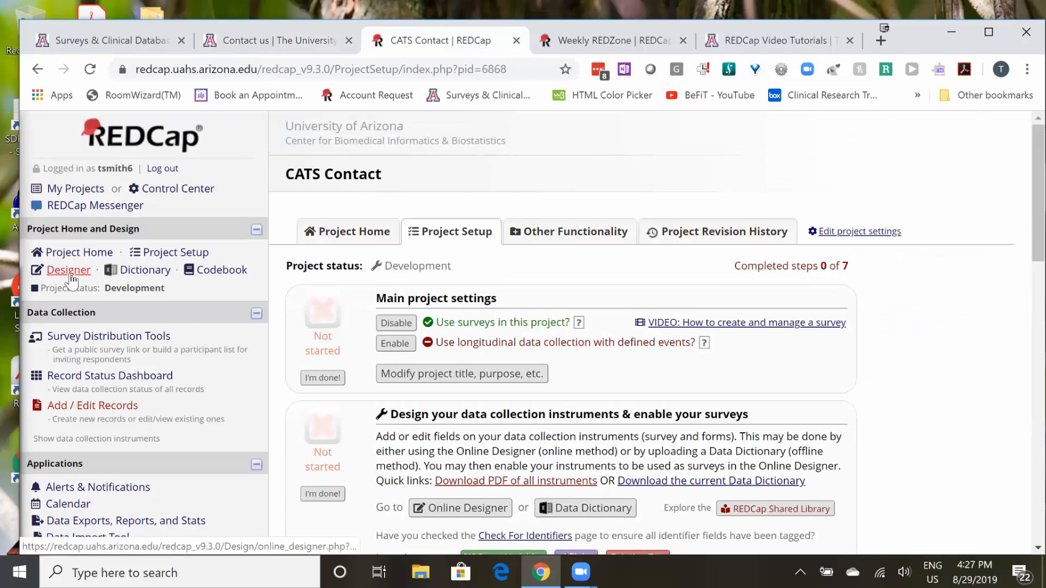
left_click(466, 507)
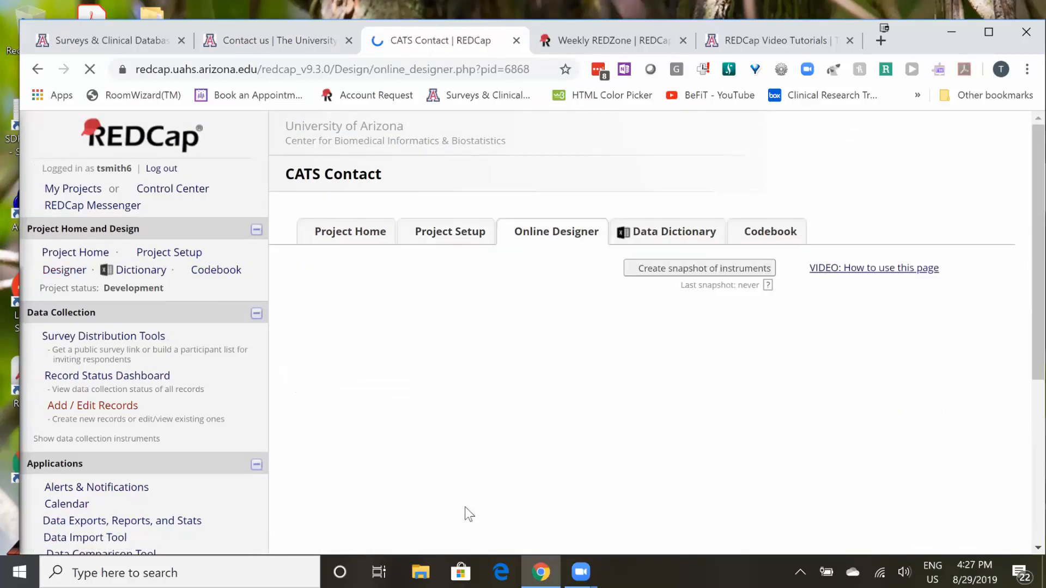
left_click(351, 462)
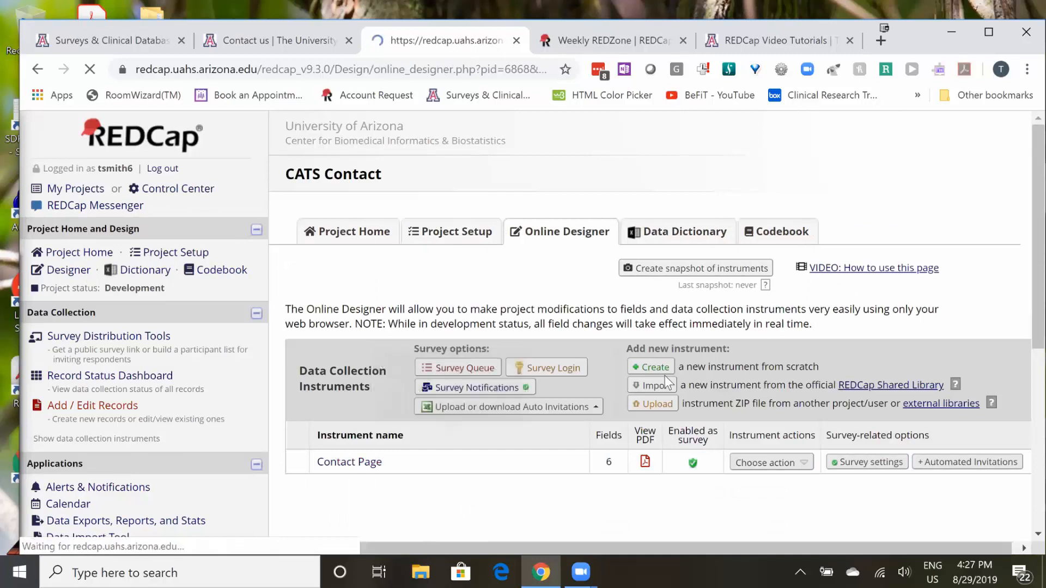
scroll(665, 357, "down", 4)
scroll(665, 358, "down", 7)
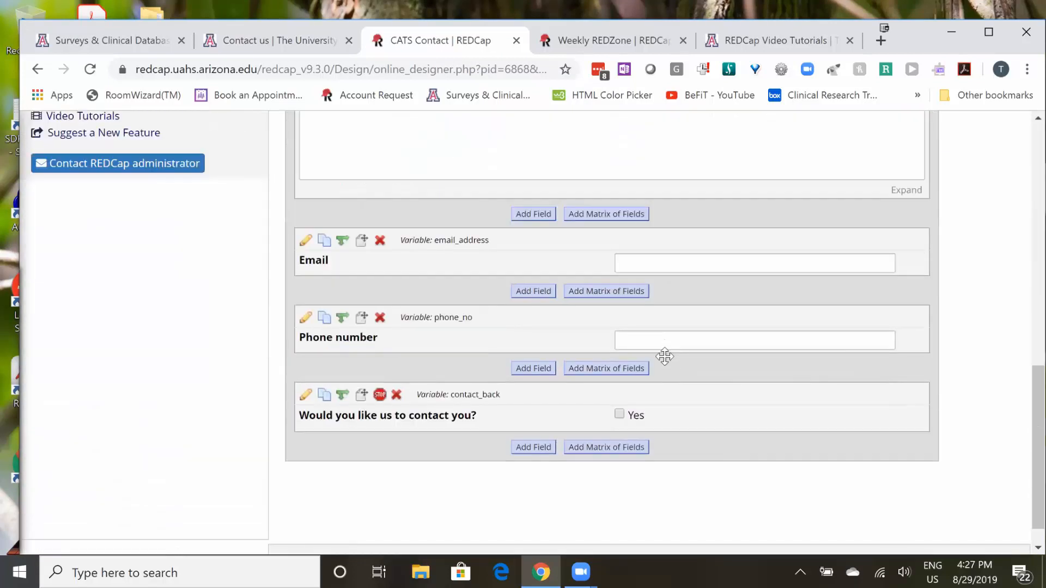
scroll(664, 357, "down", 1)
scroll(655, 344, "up", 12)
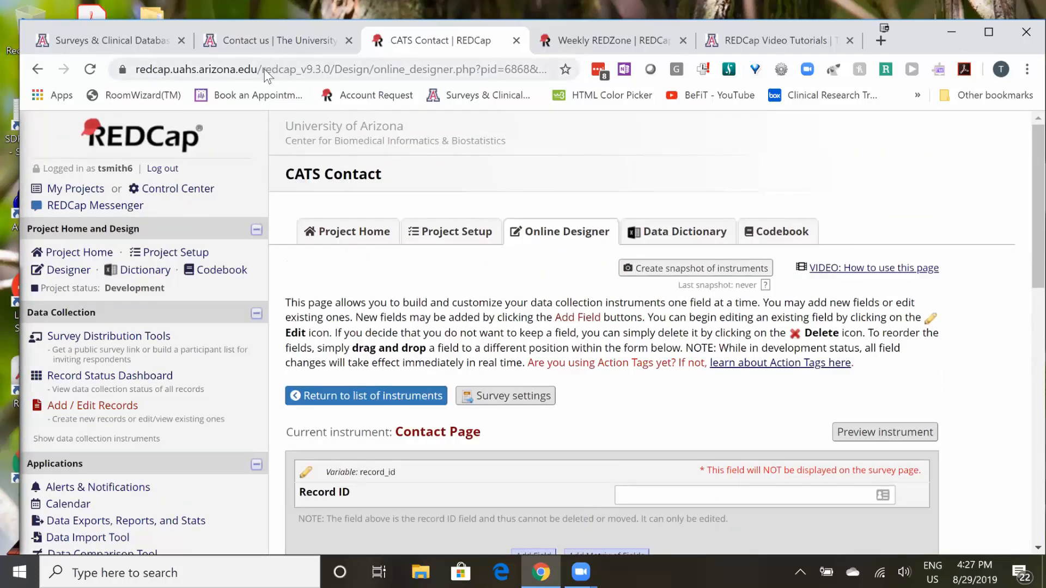
- Close the REDCap Video Tutorials page and return to the top of the CATS website's Contact us page
left_click(762, 44)
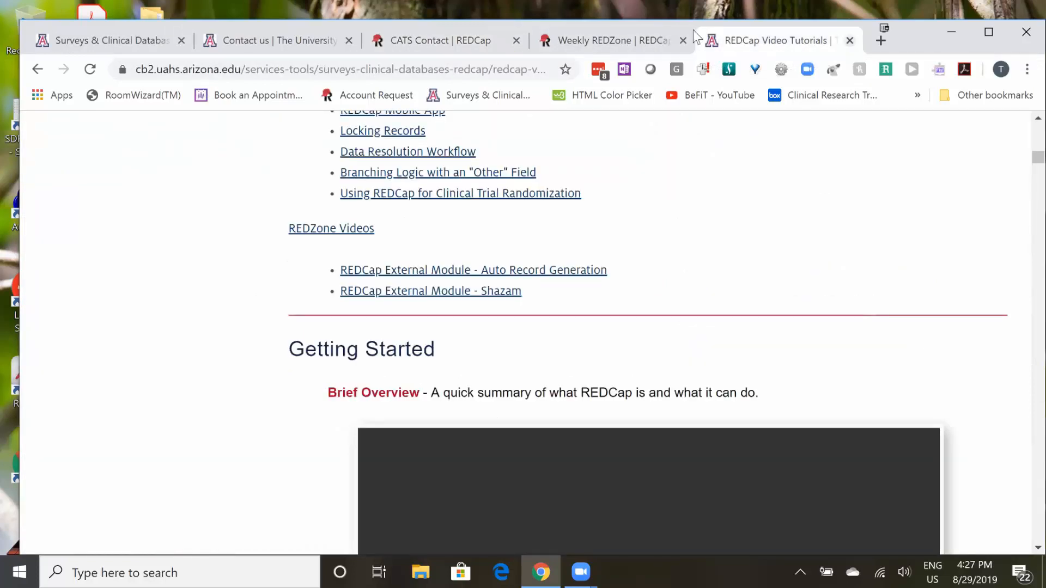
left_click(849, 41)
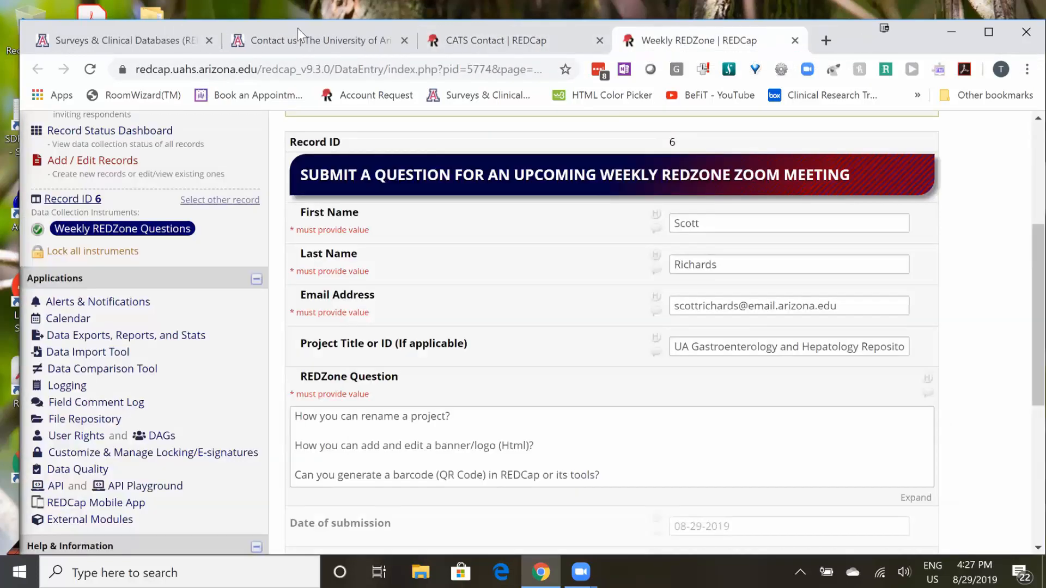
left_click(305, 44)
scroll(326, 234, "up", 5)
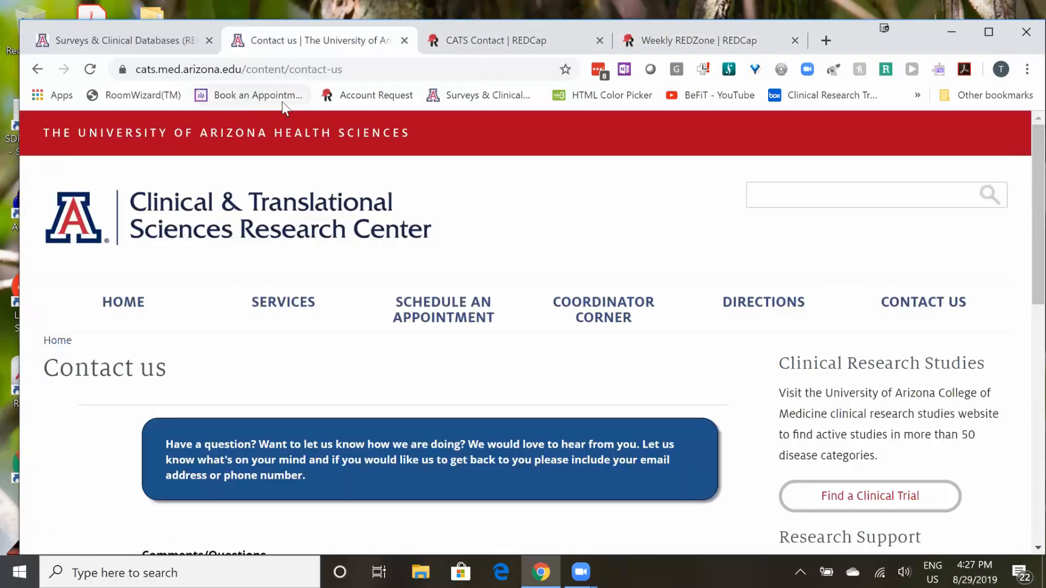
- Go to cats.med.arizona.edu/user and log in to the website through WebAuth
left_click_drag(250, 70, 416, 72)
type("u")
key("Return")
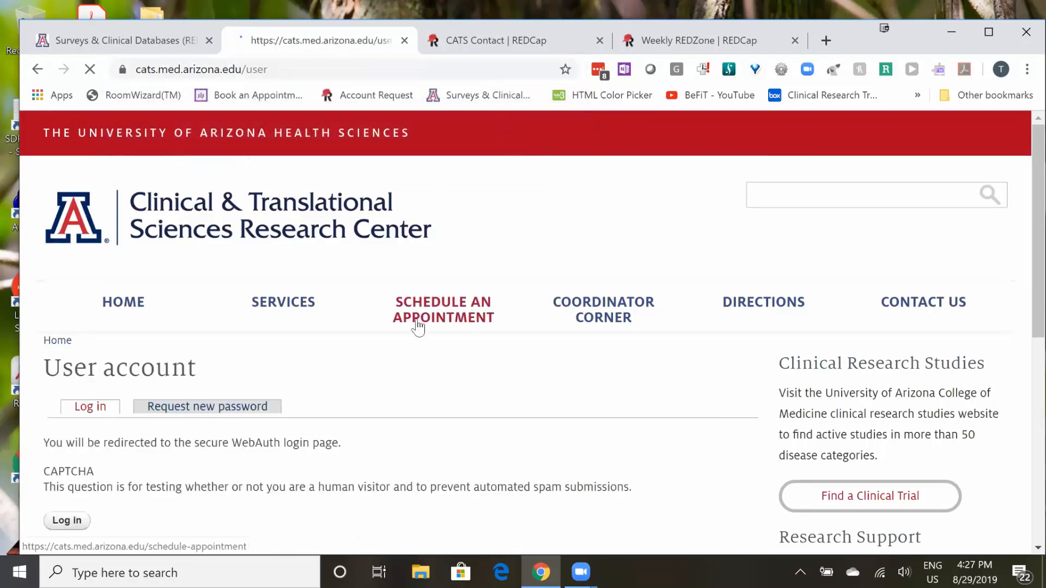
scroll(50, 475, "down", 1)
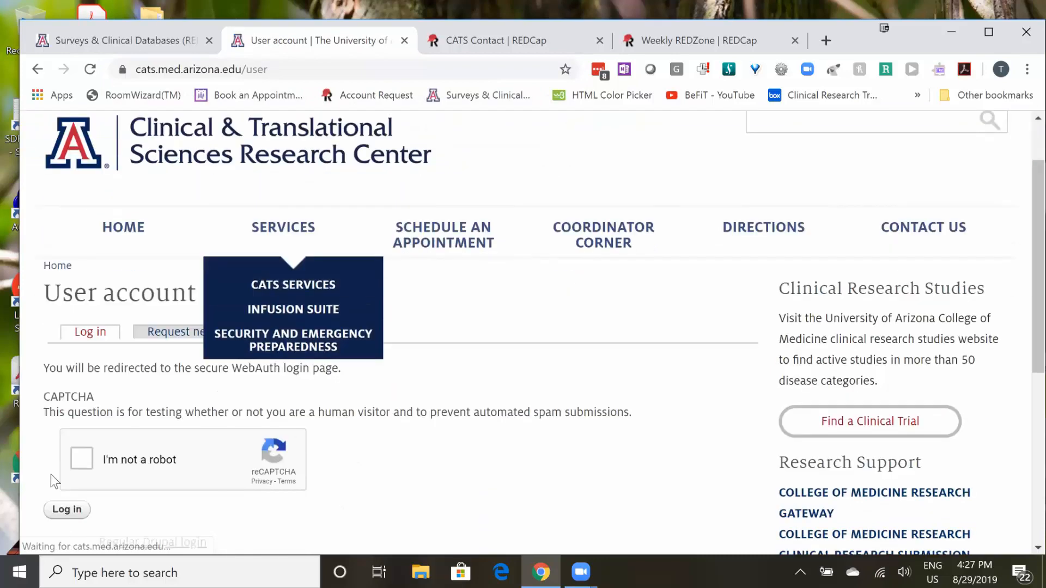
left_click(68, 502)
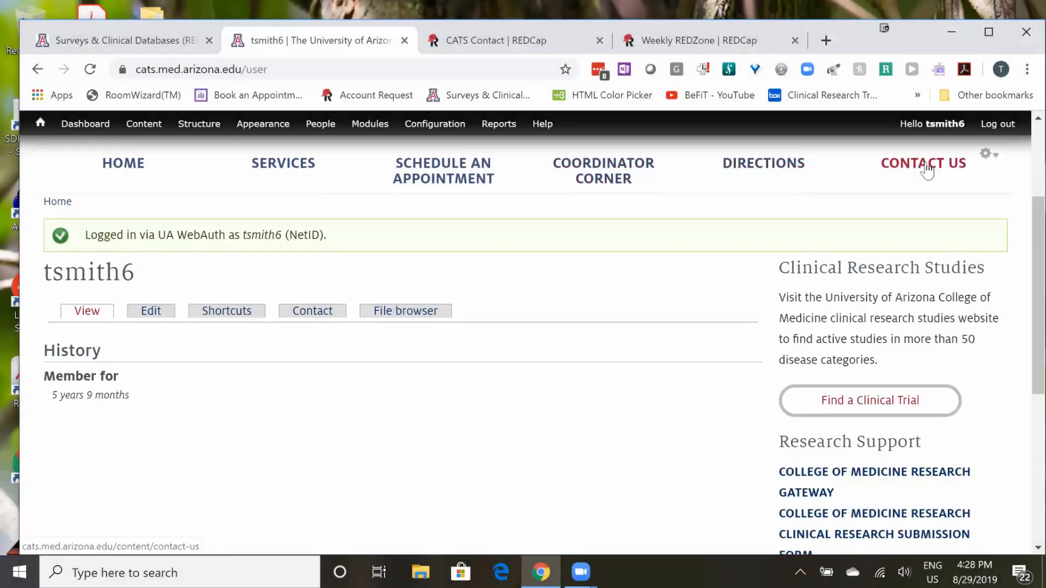
- Reopen the Contact us page while logged in and open it for editing
left_click(926, 170)
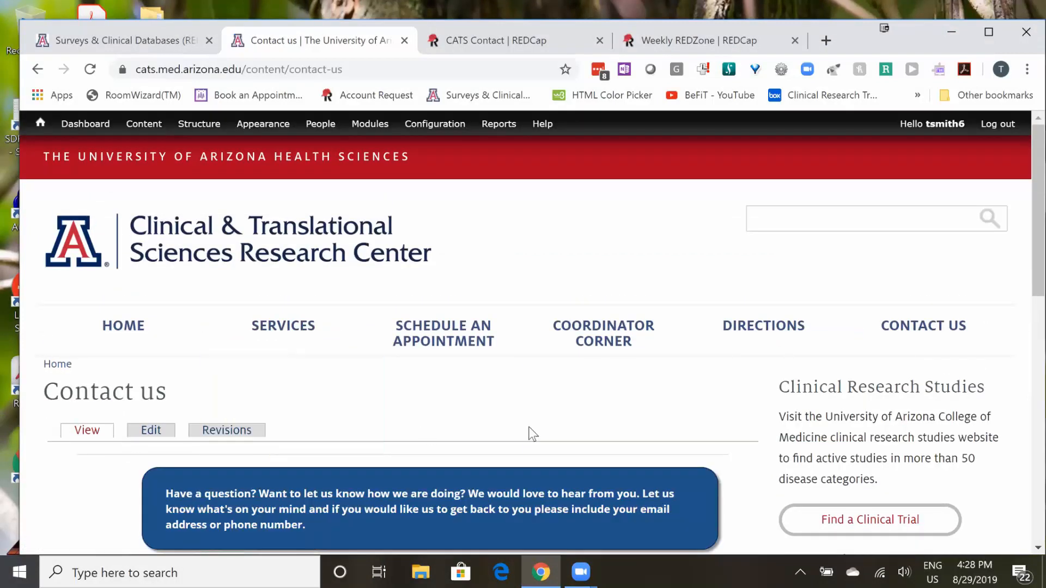
scroll(528, 427, "down", 1)
scroll(514, 430, "down", 5)
scroll(514, 429, "up", 3)
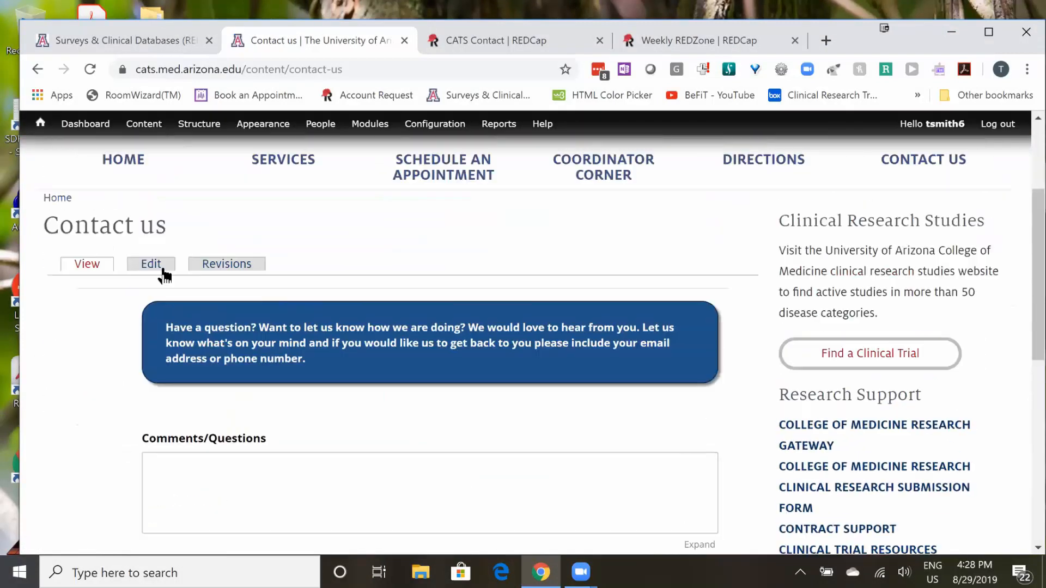
left_click(162, 266)
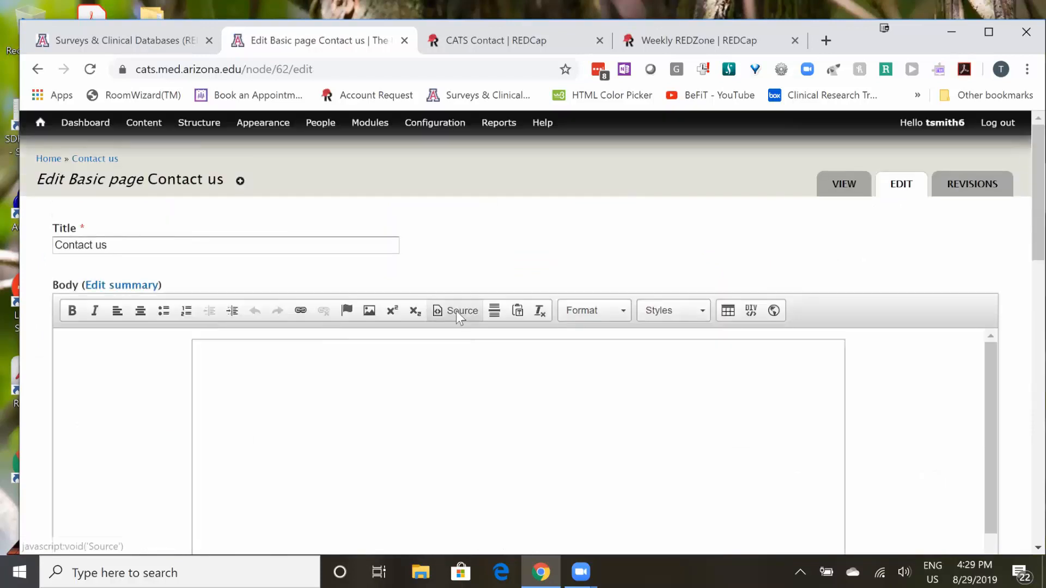
- Show the page body's HTML source, examine the iframe code embedding the REDCap survey, and return to viewing the form
left_click(456, 310)
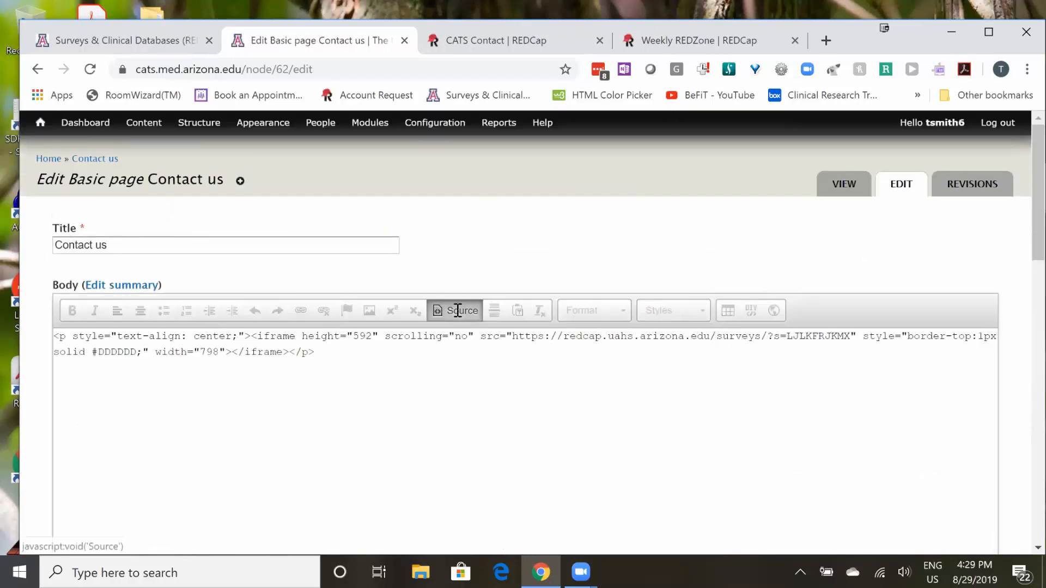
left_click_drag(322, 352, 35, 339)
left_click(334, 367)
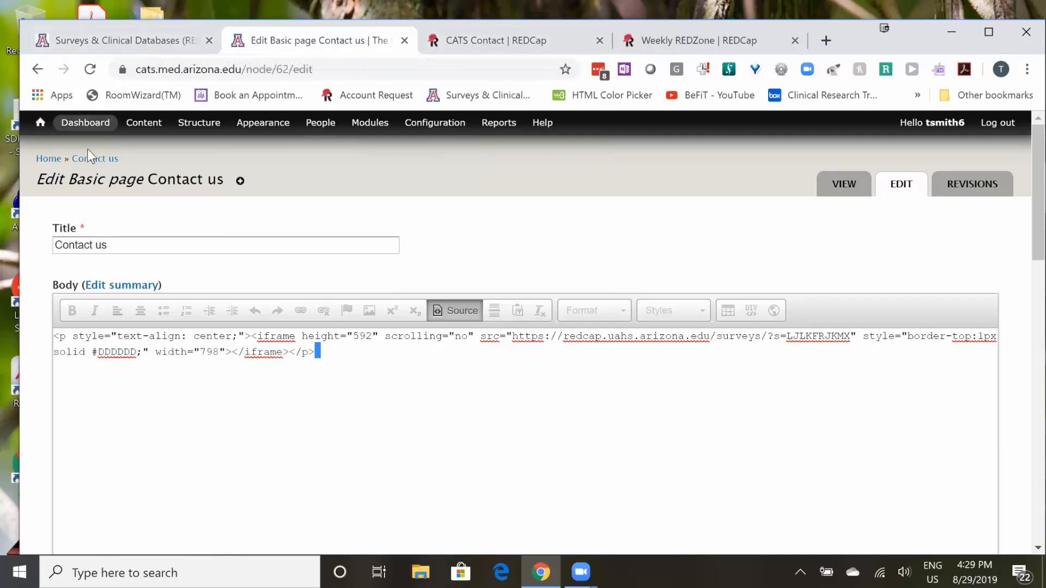
left_click(845, 193)
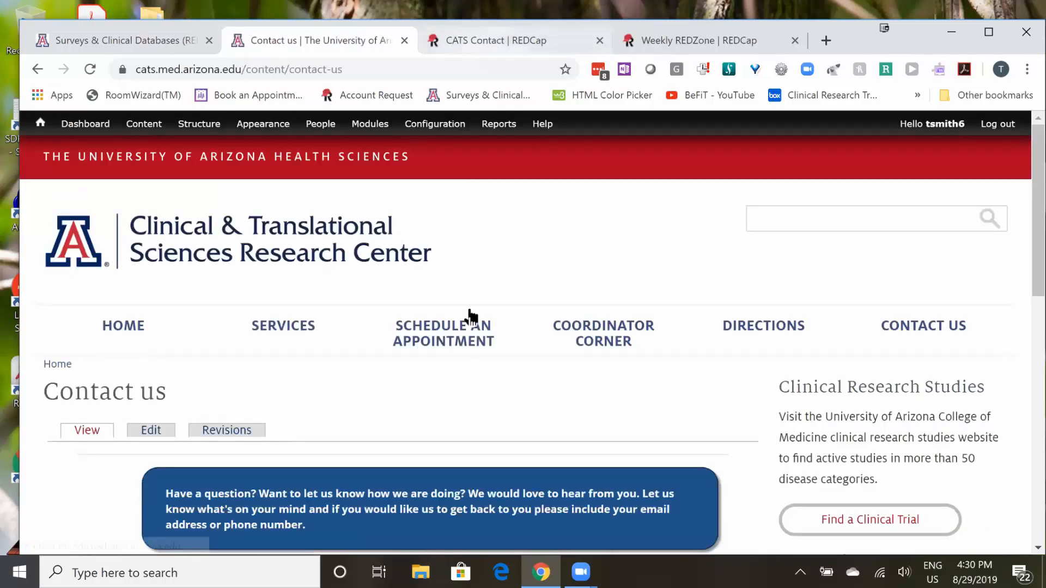
scroll(280, 330, "down", 5)
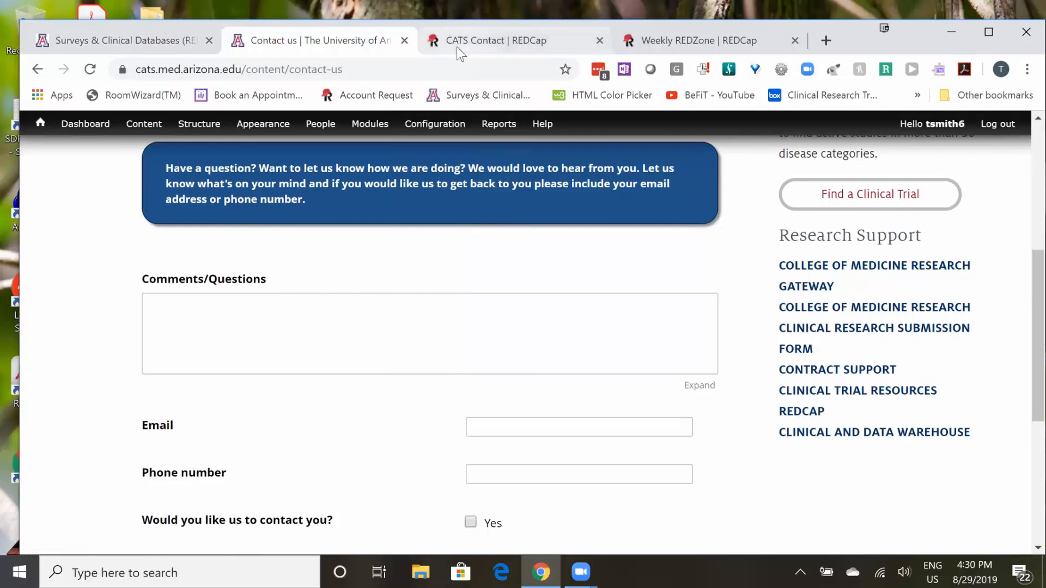
- Open the External Modules manager of the CATS Contact project in REDCap and find its currently enabled modules
key("ctrl+Tab")
scroll(224, 404, "down", 3)
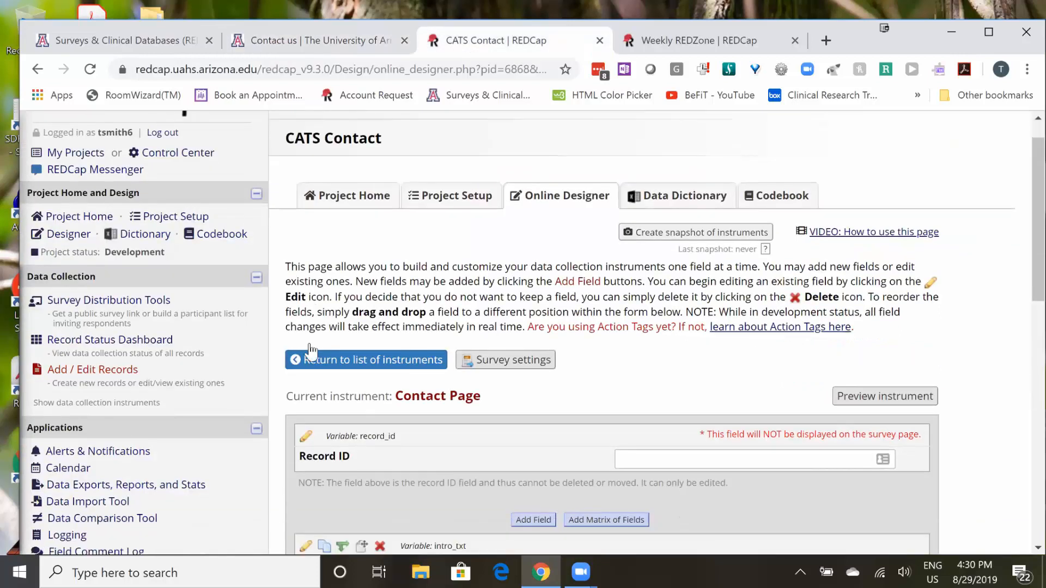
scroll(196, 423, "down", 3)
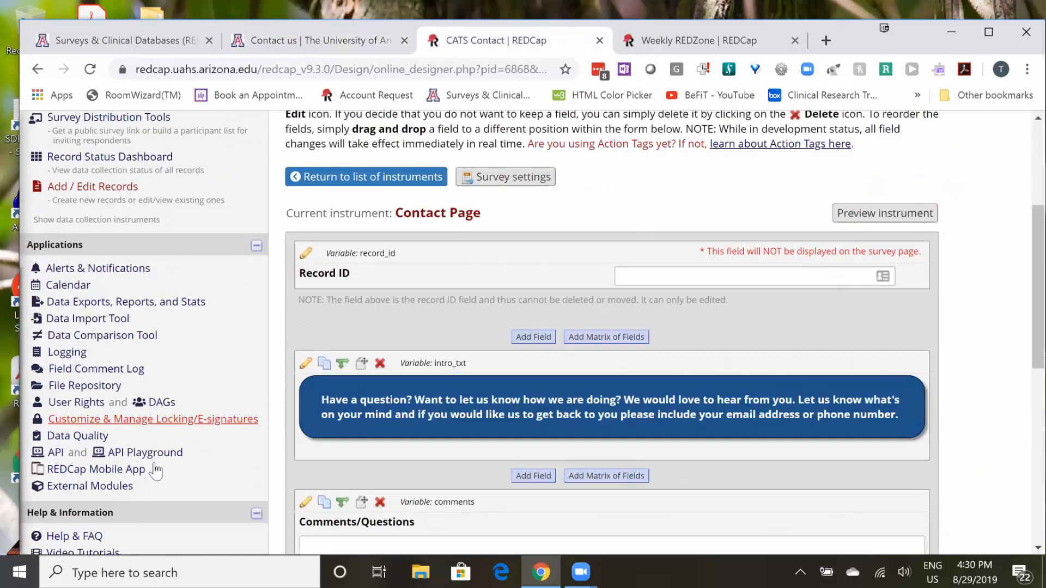
left_click(77, 464)
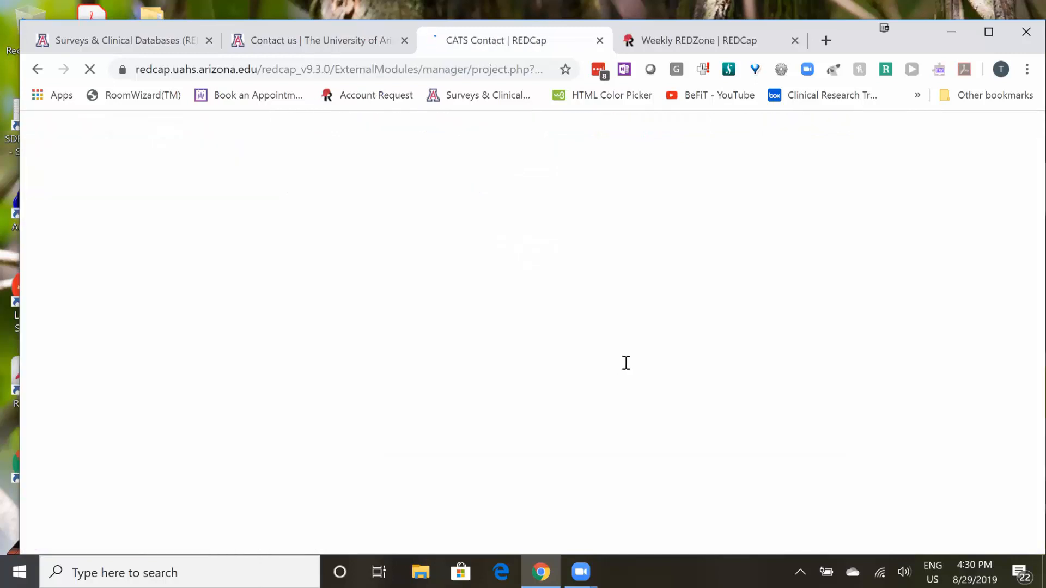
scroll(632, 380, "down", 2)
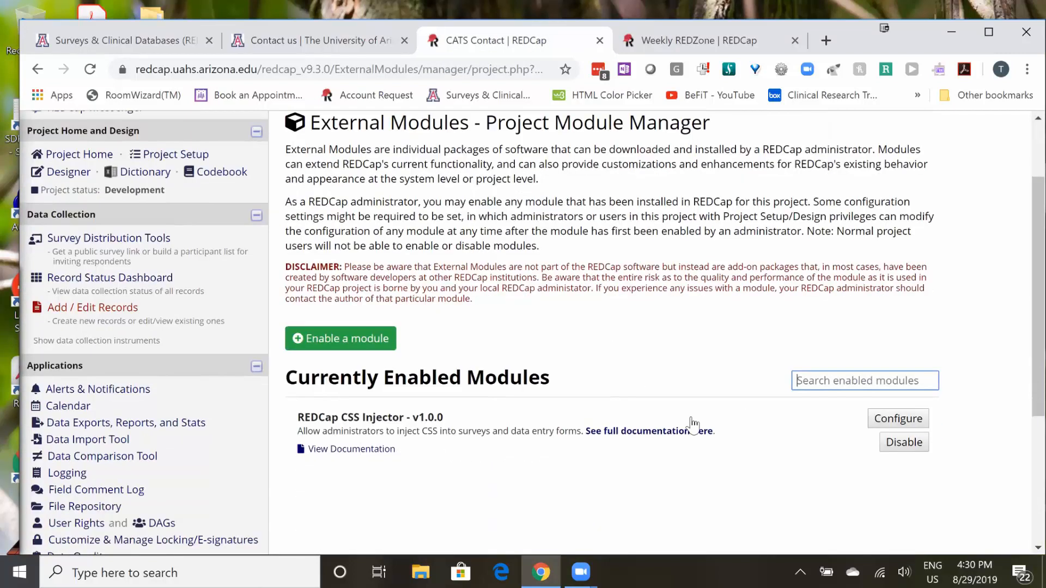
scroll(670, 419, "down", 1)
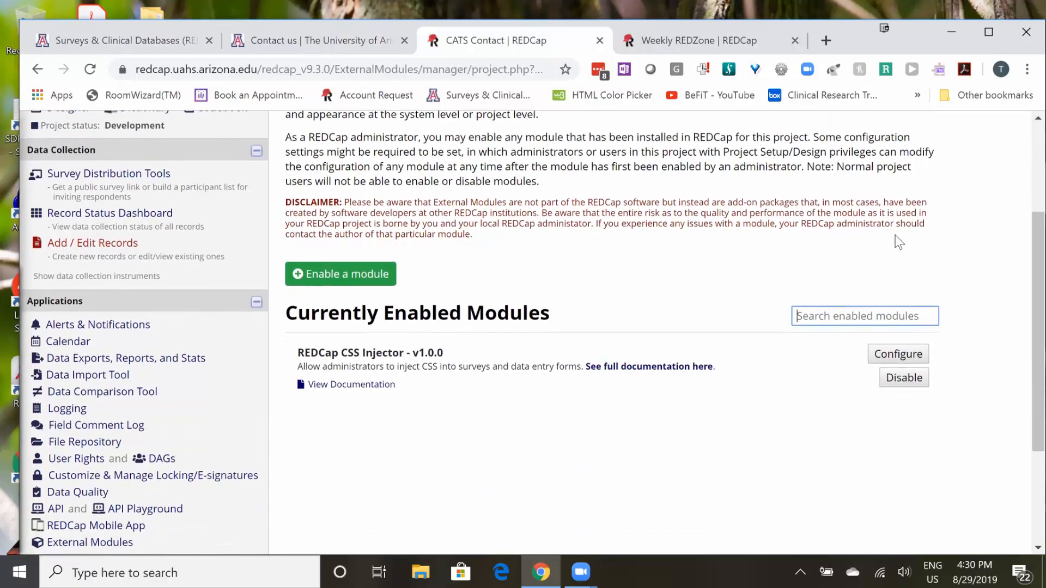
- Examine the REDCap CSS Injector module's configuration, including its Apply to option and CSS code, and close the dialog
left_click(888, 353)
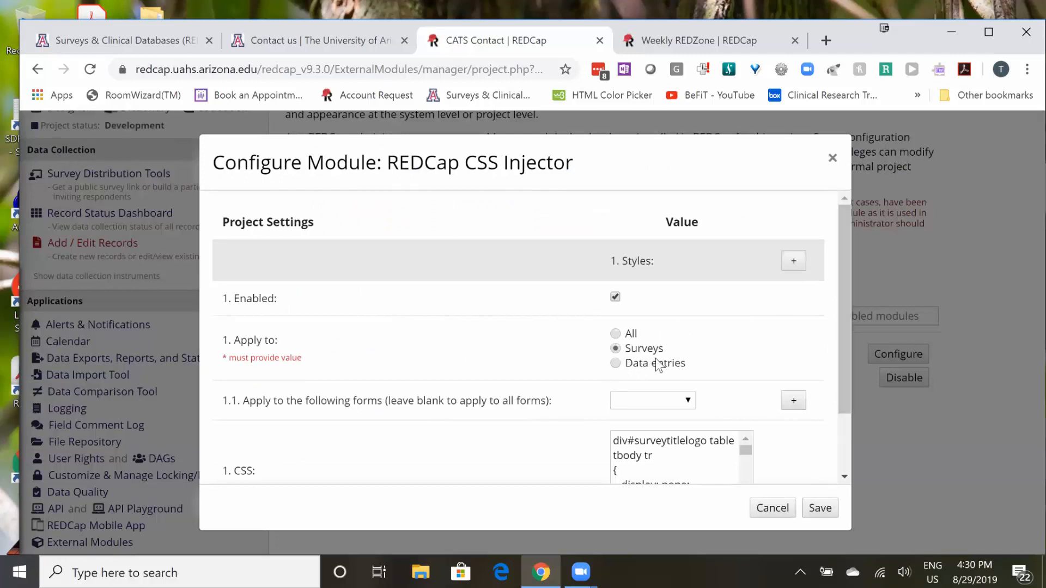
left_click_drag(845, 325, 847, 406)
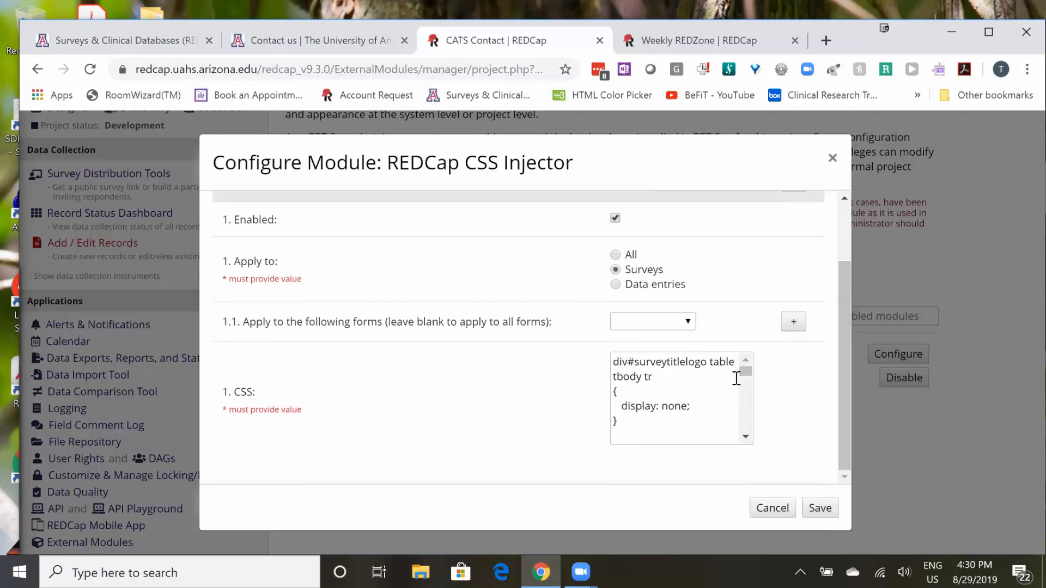
left_click_drag(751, 377, 751, 355)
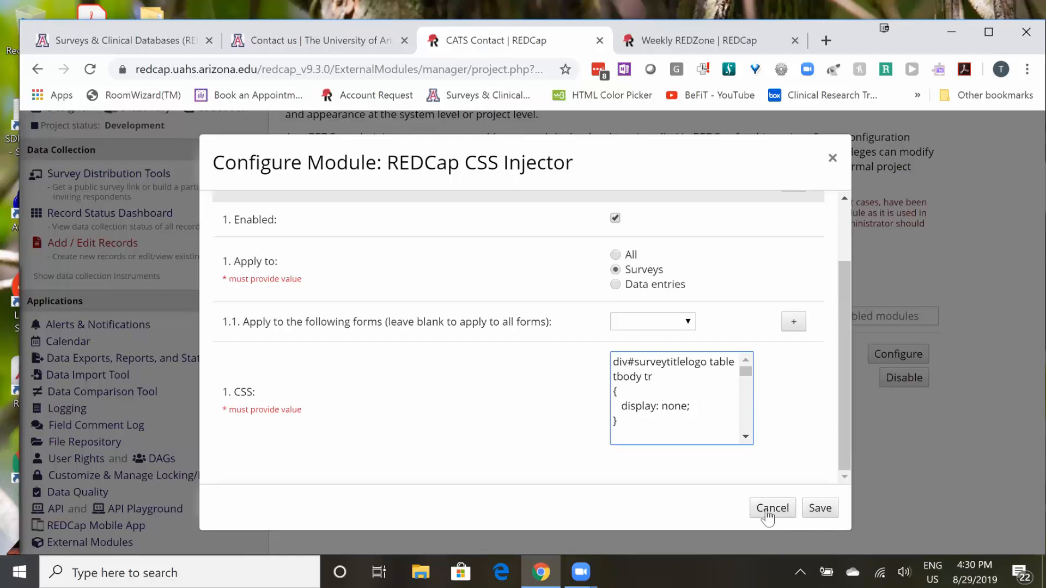
left_click(820, 508)
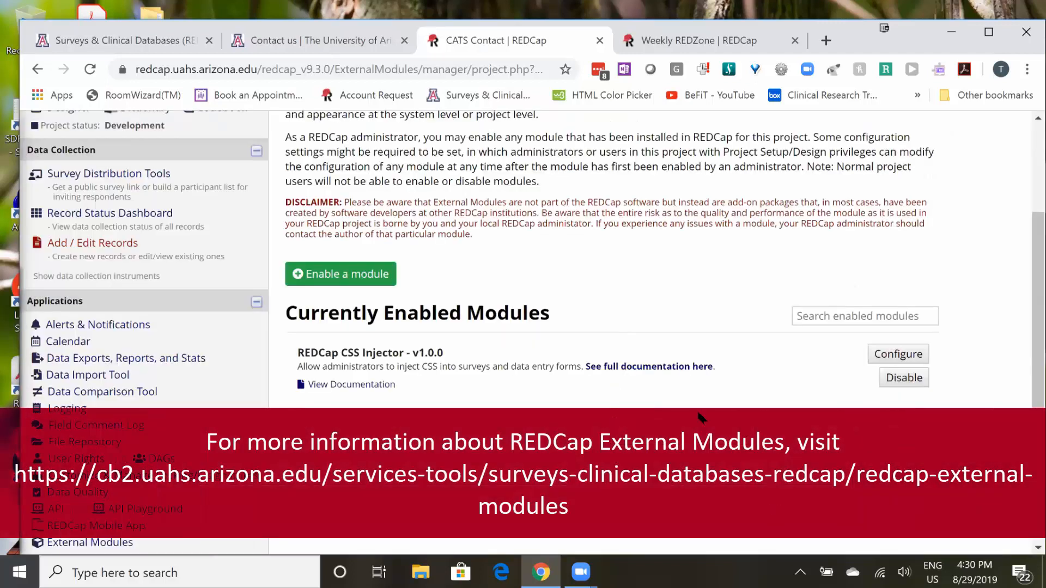